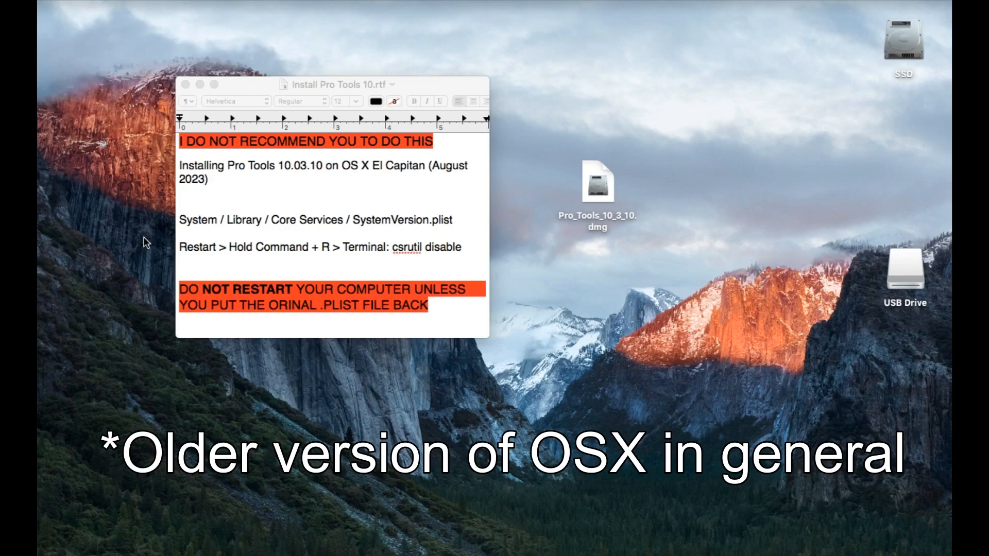
# Open the SSD drive and go to the System/Library/CoreServices folder
pyautogui.click(906, 37)
pyautogui.doubleClick(902, 30)
pyautogui.moveTo(404, 124); pyautogui.dragTo(612, 79)
pyautogui.doubleClick(679, 155)
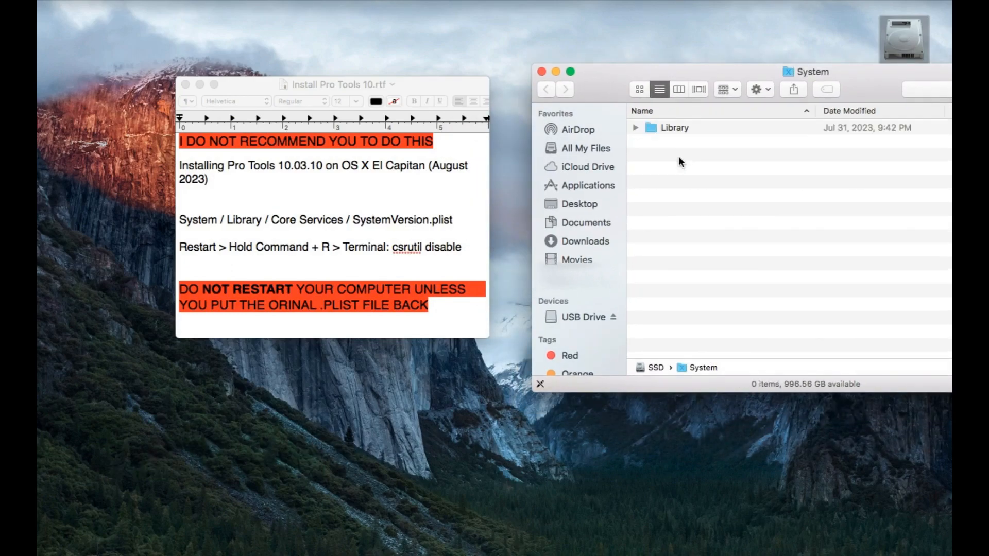
pyautogui.doubleClick(678, 132)
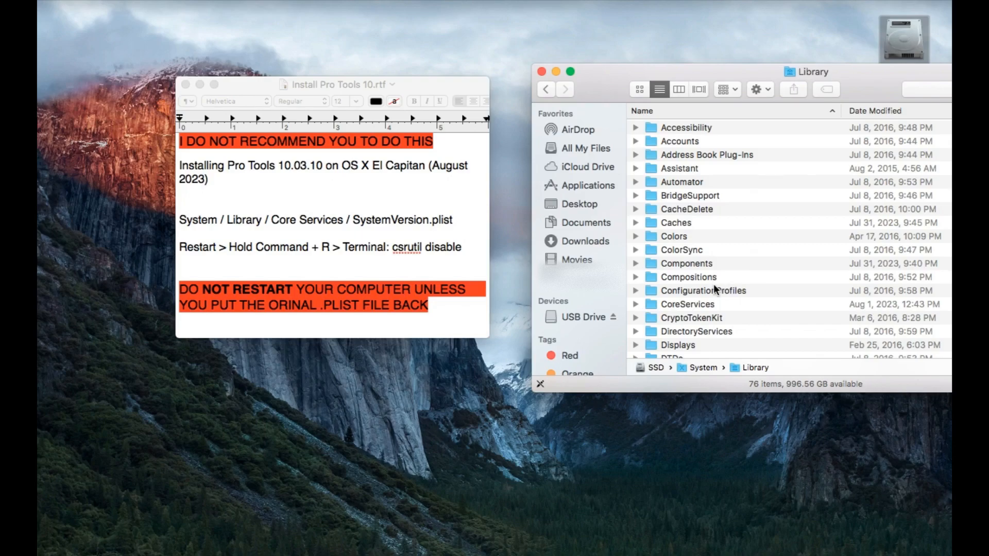
pyautogui.press('c')
pyautogui.scroll(-3, 715, 289)
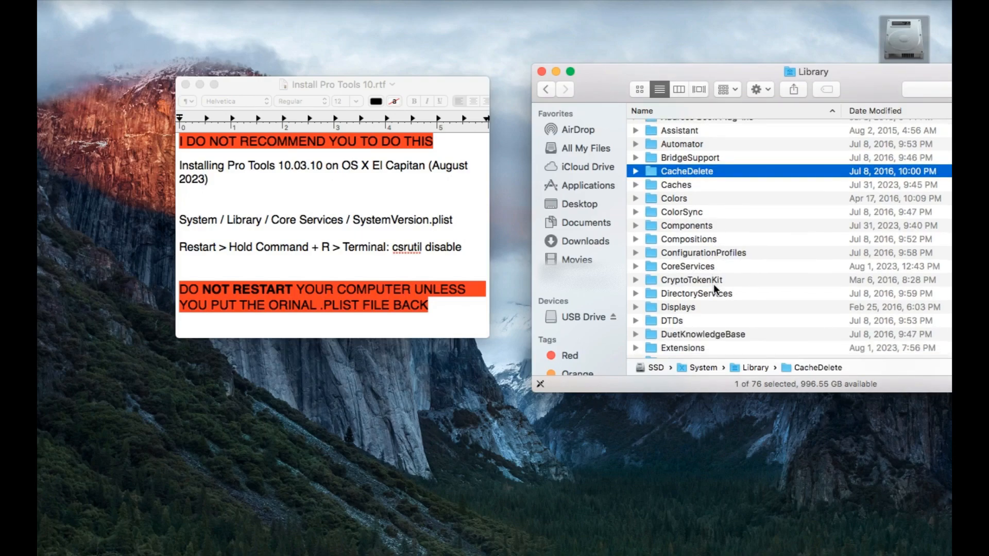
pyautogui.doubleClick(684, 266)
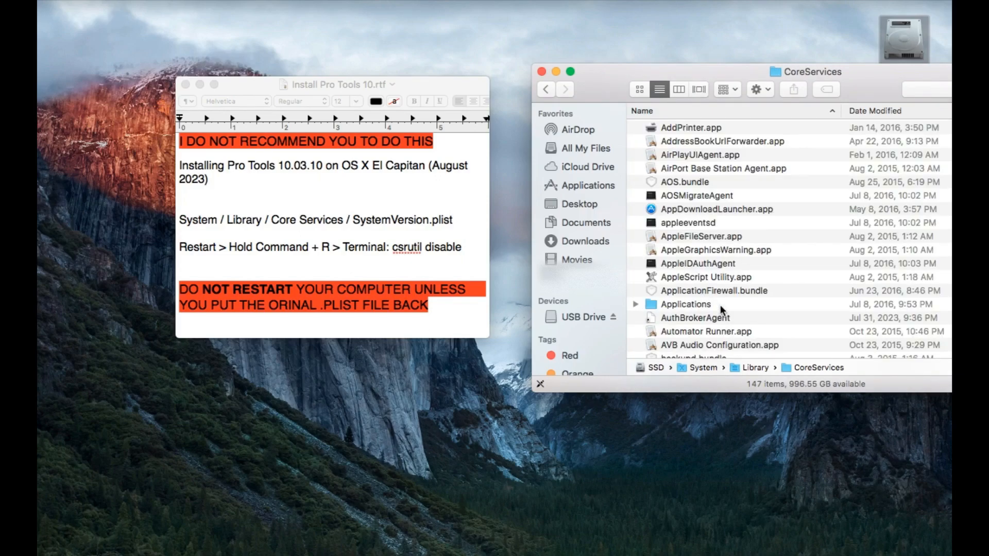
# Find SystemVersion.plist in the CoreServices folder and copy it to the desktop
pyautogui.scroll(-5, 720, 305)
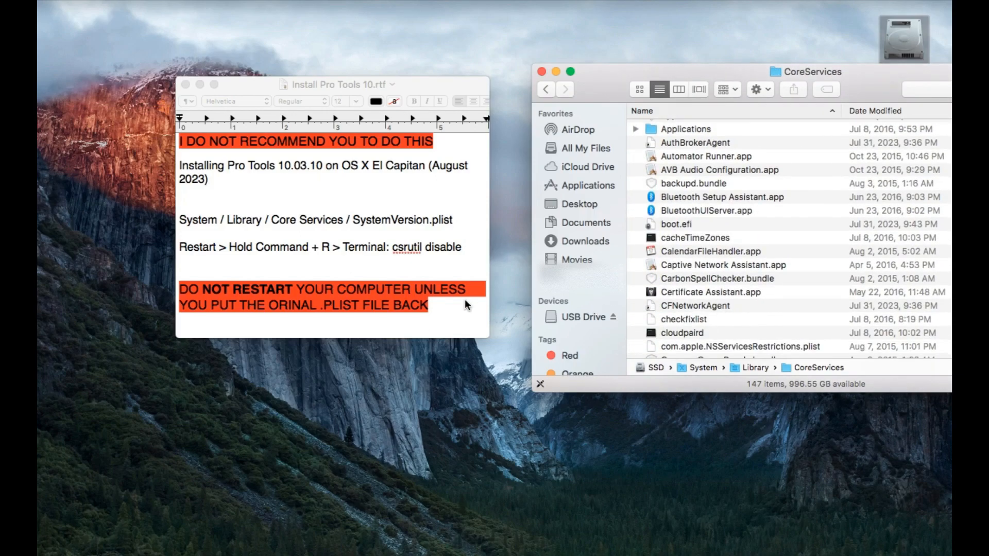
pyautogui.scroll(-15, 698, 276)
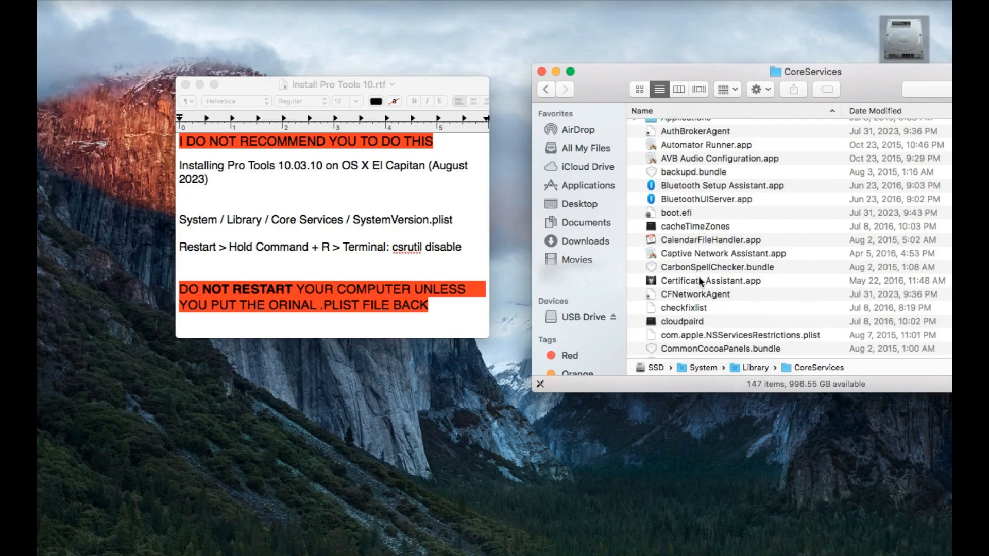
pyautogui.scroll(-5, 698, 276)
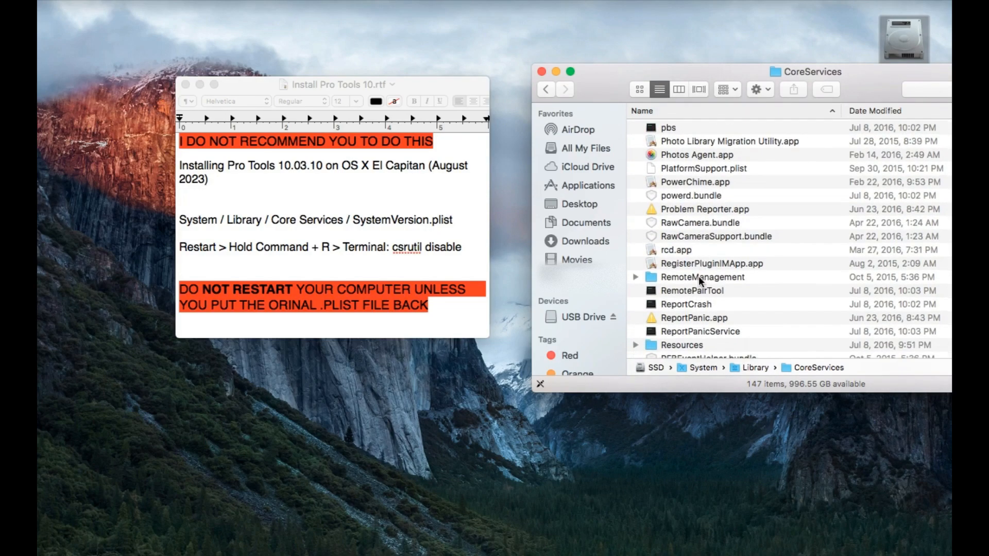
pyautogui.press('s')
pyautogui.scroll(-5, 699, 276)
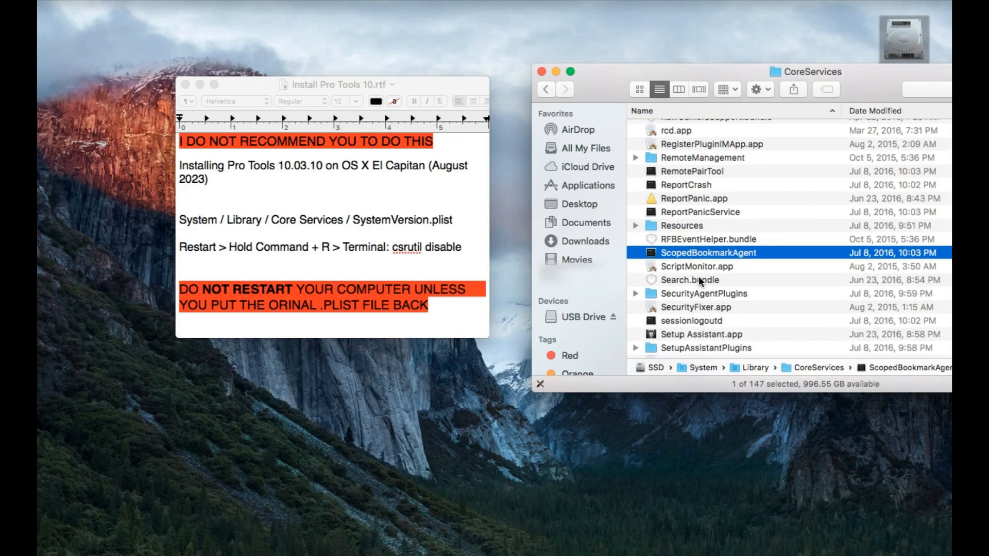
pyautogui.scroll(-4, 699, 322)
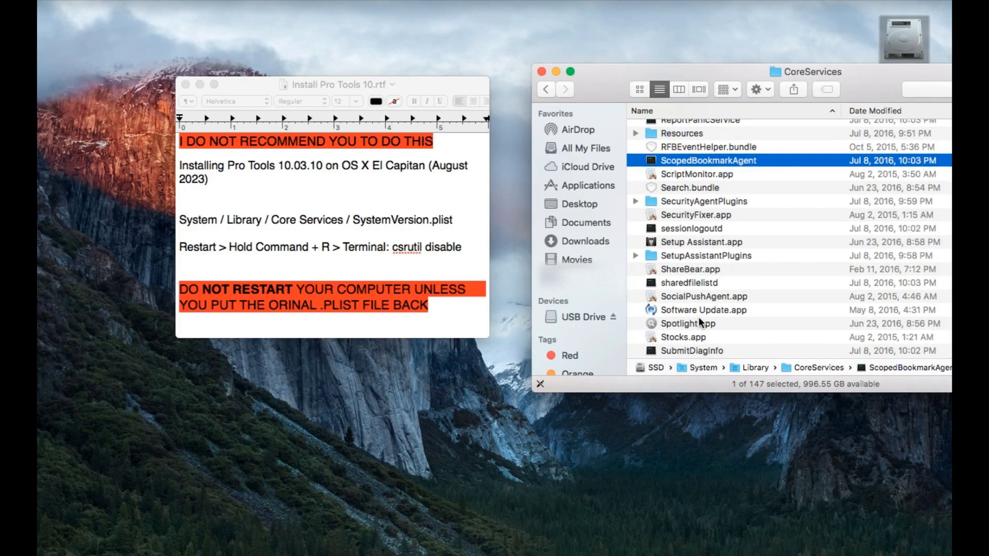
pyautogui.scroll(-1, 697, 312)
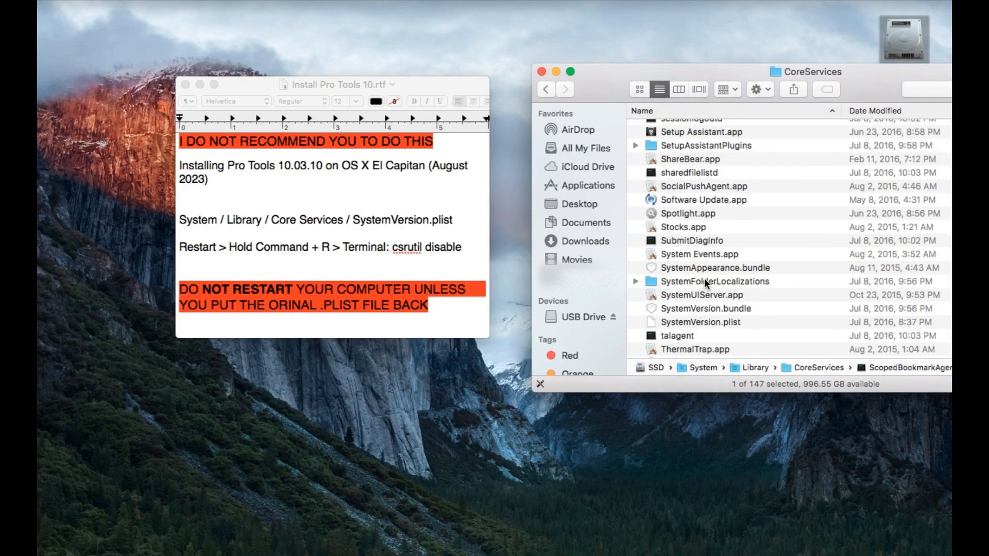
pyautogui.click(700, 325)
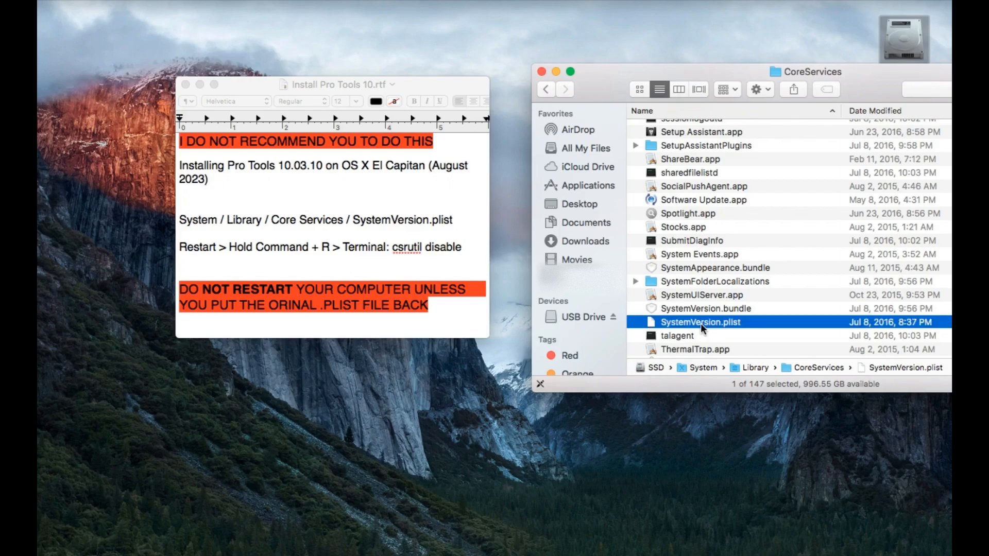
pyautogui.moveTo(727, 71); pyautogui.dragTo(675, 72)
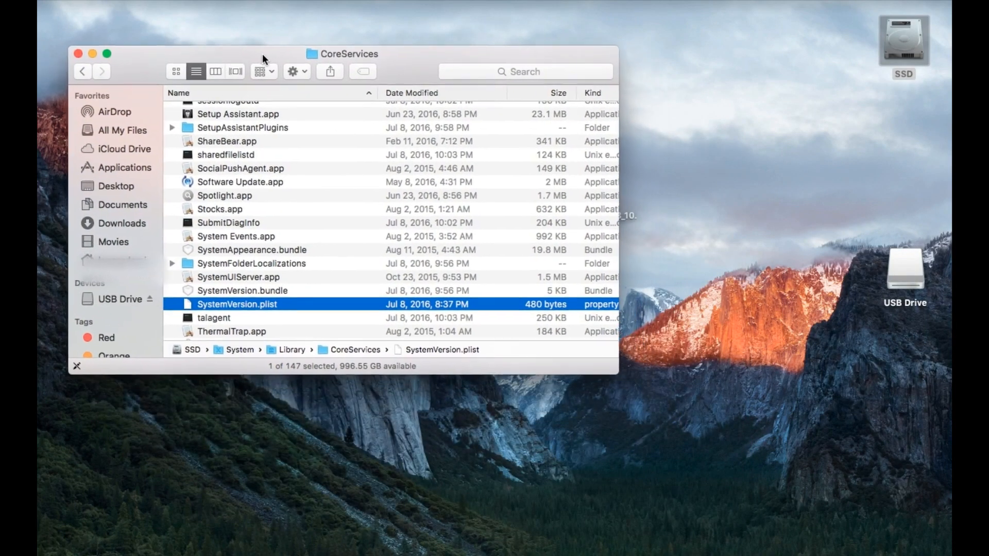
pyautogui.moveTo(262, 53); pyautogui.dragTo(255, 46)
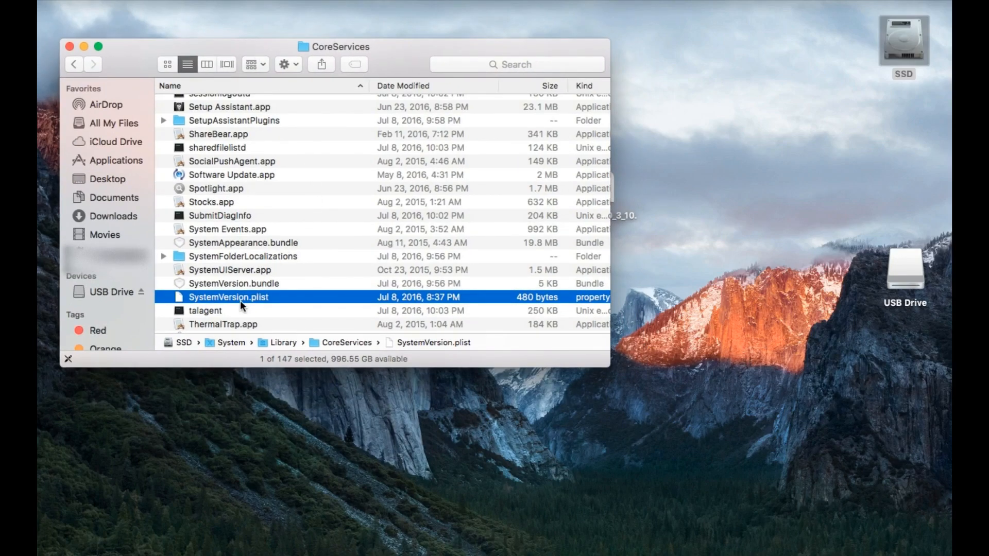
pyautogui.moveTo(228, 298); pyautogui.dragTo(730, 199)
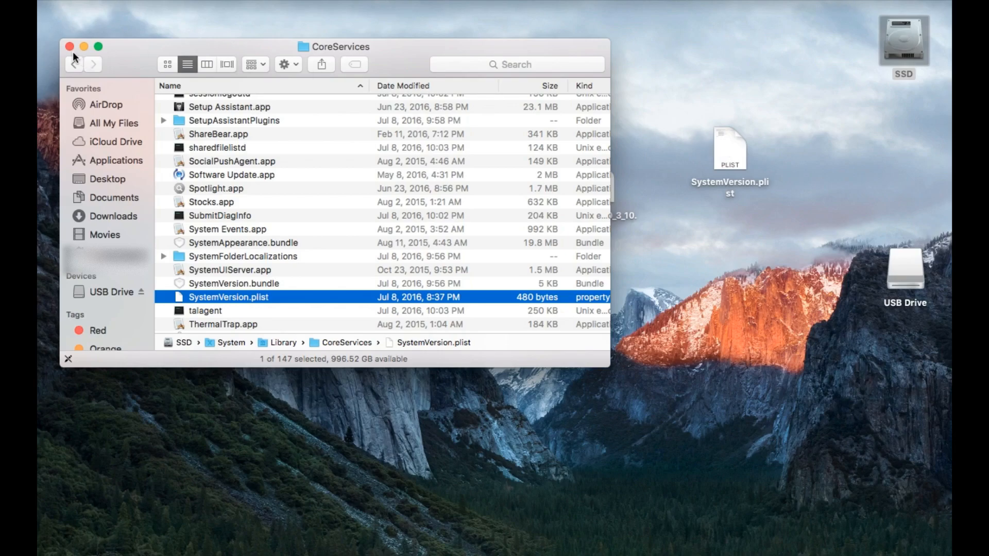
# Move the CoreServices window out of the way and back up the desktop copy of SystemVersion.plist to the USB Drive
pyautogui.moveTo(397, 64); pyautogui.dragTo(379, 364)
pyautogui.moveTo(733, 136); pyautogui.dragTo(705, 168)
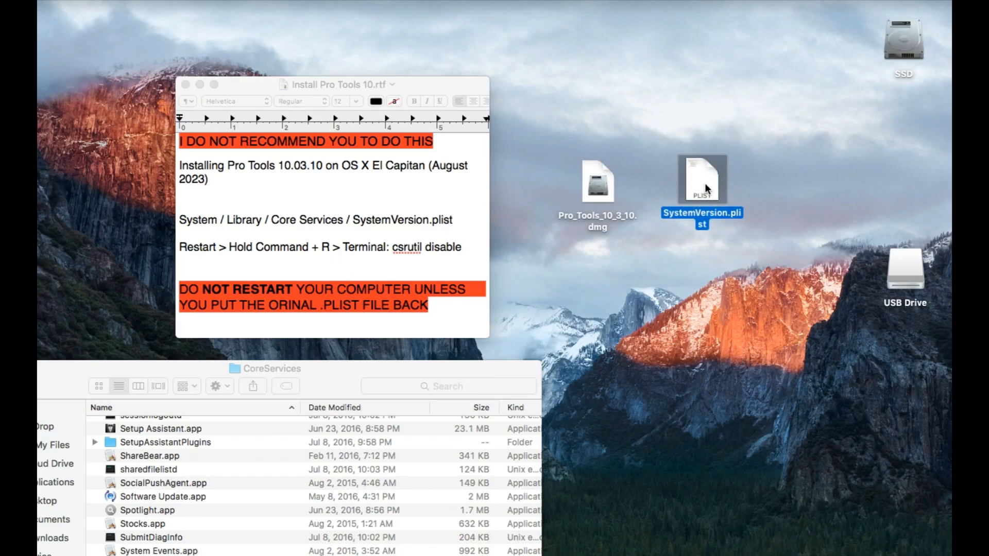
pyautogui.moveTo(695, 178); pyautogui.dragTo(775, 279)
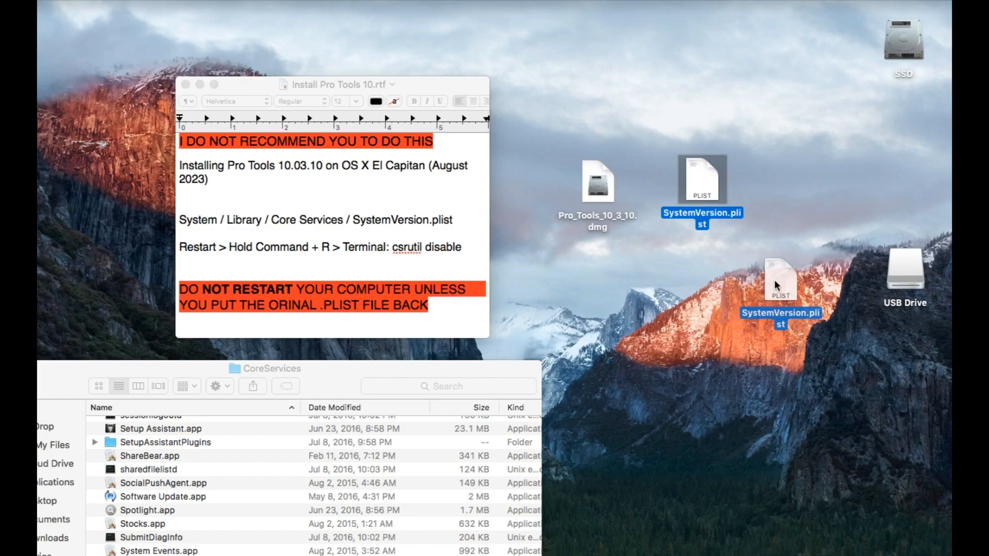
pyautogui.moveTo(774, 279); pyautogui.dragTo(900, 281)
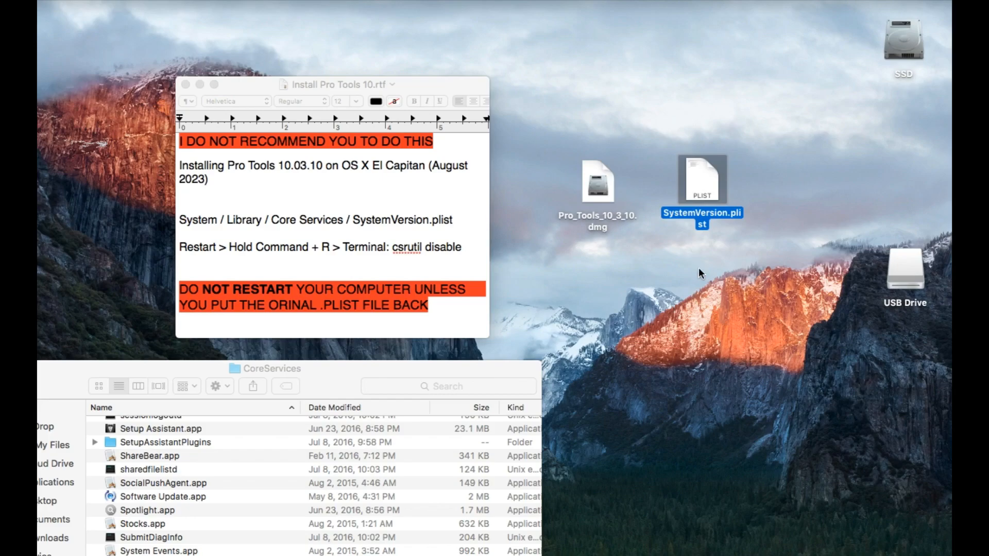
# Open the desktop copy of SystemVersion.plist in a text editor
pyautogui.rightClick(699, 191)
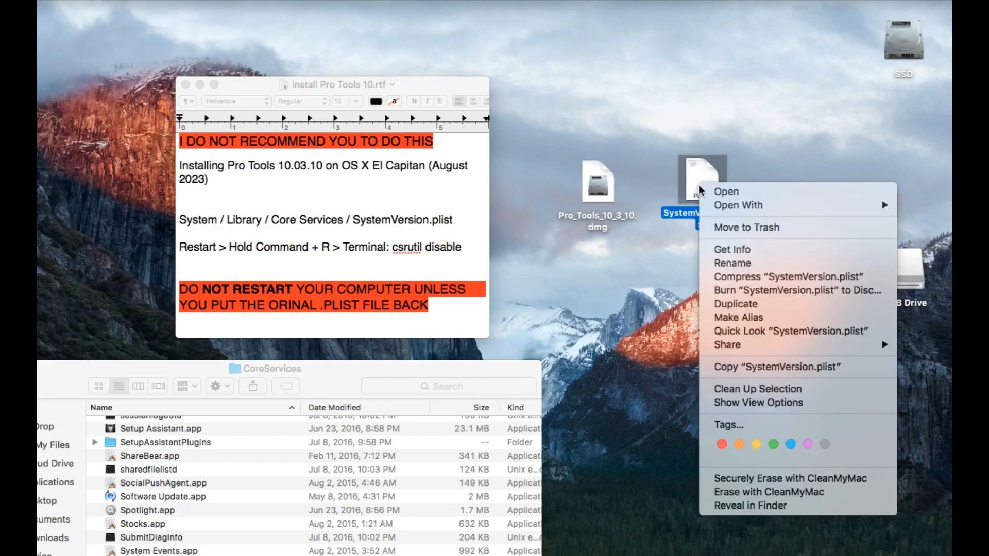
pyautogui.moveTo(733, 203)
pyautogui.click(670, 208)
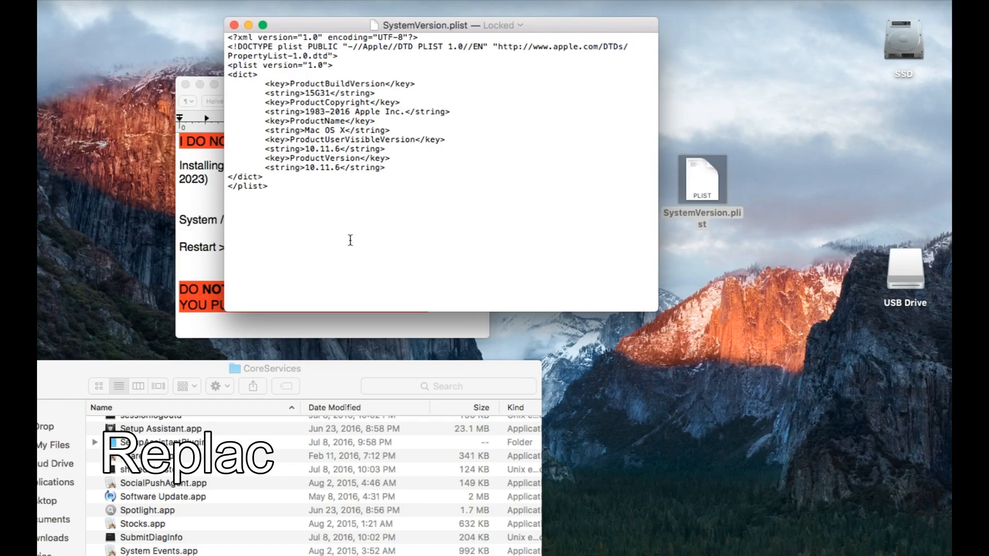
# Unlock the plist for editing and set the ProductUserVisibleVersion string to 10.9
pyautogui.press('BackSpace')
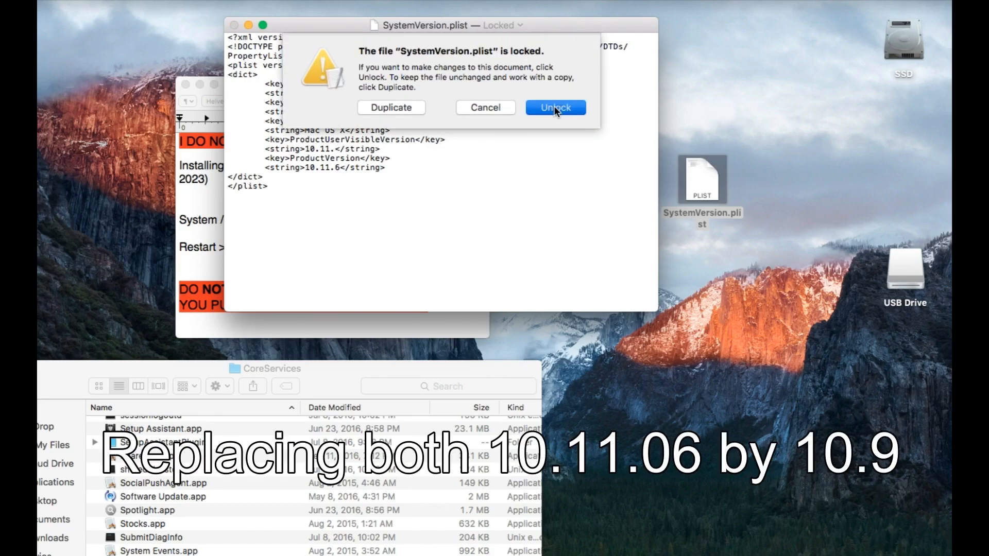
pyautogui.click(553, 106)
pyautogui.press('BackSpace')
pyautogui.press('BackSpace')
pyautogui.press('BackSpace')
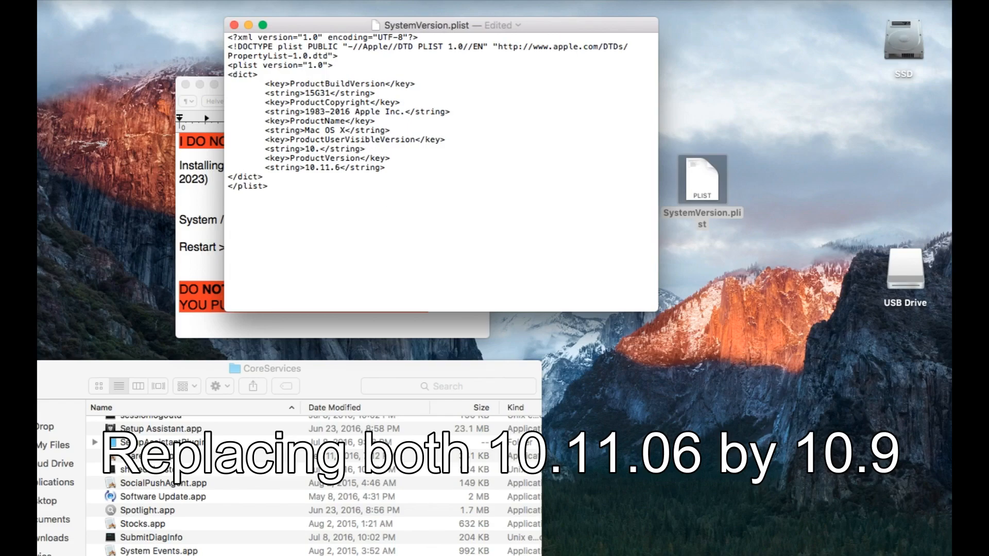
pyautogui.write('9')
# Set the ProductVersion string in the plist to 10.9
pyautogui.press('Down')
pyautogui.press('Down')
pyautogui.press('Right')
pyautogui.press('Right')
pyautogui.press('Right')
pyautogui.press('BackSpace')
pyautogui.press('BackSpace')
pyautogui.press('BackSpace')
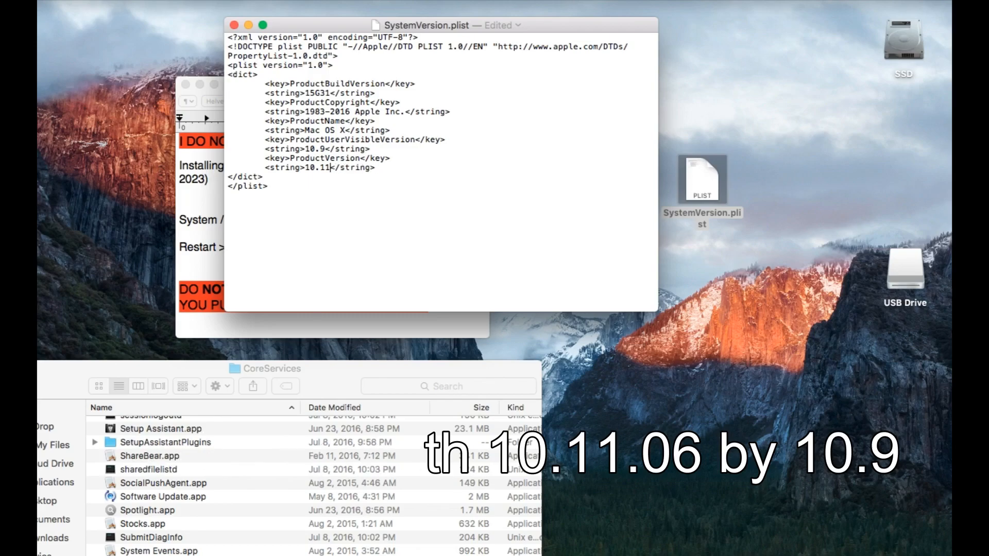
pyautogui.press('BackSpace')
pyautogui.write('9')
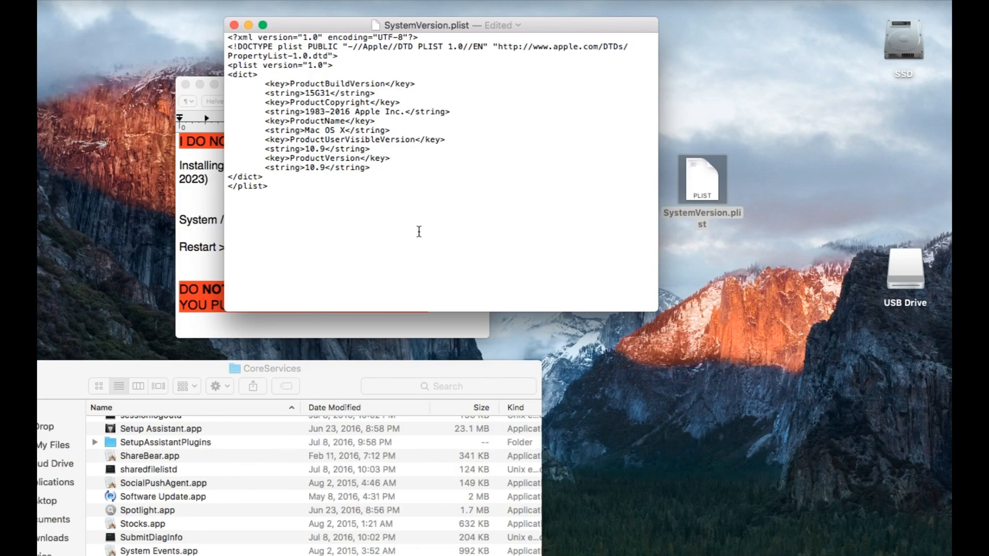
# Save the edited SystemVersion.plist and close it
pyautogui.press('super+s')
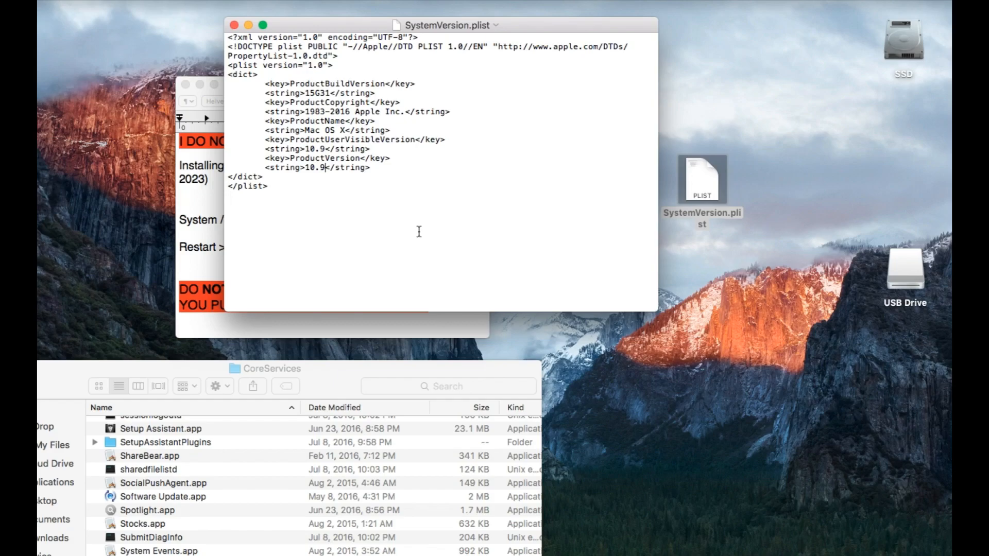
pyautogui.click(325, 166)
pyautogui.click(234, 25)
# Try to put the edited SystemVersion.plist into the CoreServices folder, then move that folder's window aside
pyautogui.moveTo(340, 382); pyautogui.dragTo(441, 63)
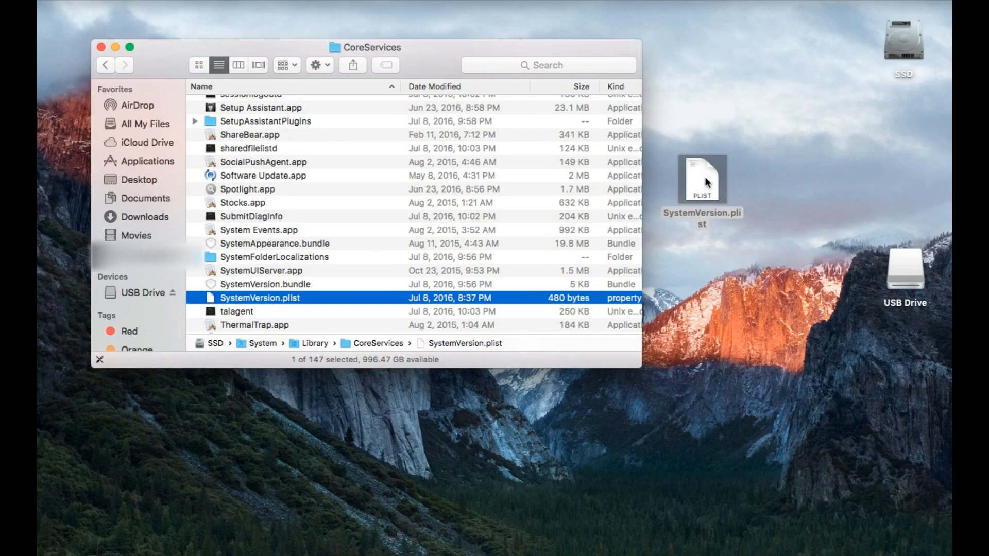
pyautogui.moveTo(705, 181); pyautogui.dragTo(581, 241)
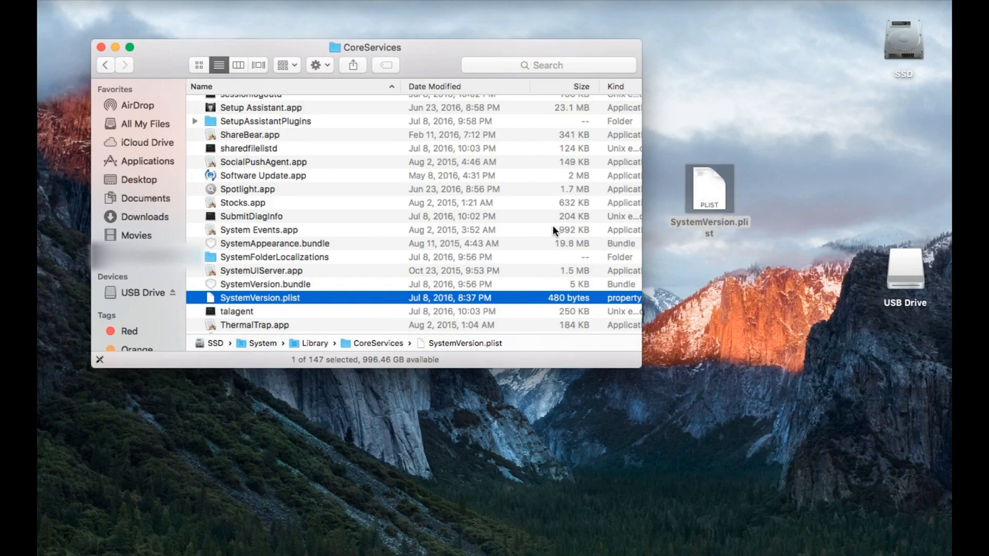
pyautogui.moveTo(718, 180)
pyautogui.mouseDown()
pyautogui.moveTo(608, 146)
pyautogui.moveTo(623, 106)
pyautogui.moveTo(618, 222)
pyautogui.moveTo(584, 293)
pyautogui.moveTo(669, 259)
pyautogui.moveTo(716, 170)
pyautogui.moveTo(720, 182)
pyautogui.mouseUp()
pyautogui.moveTo(424, 62); pyautogui.dragTo(440, 431)
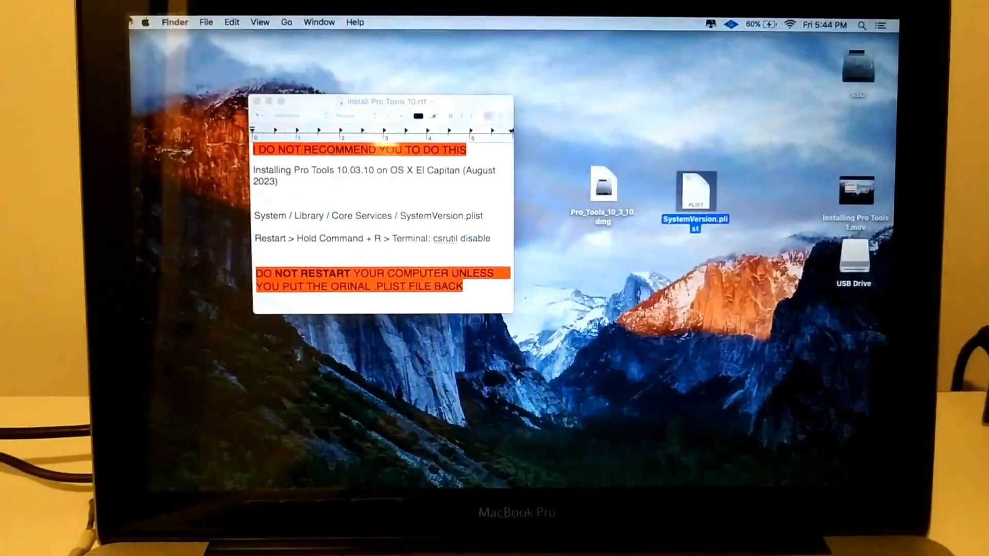
# Restart the Mac
pyautogui.click(125, 42)
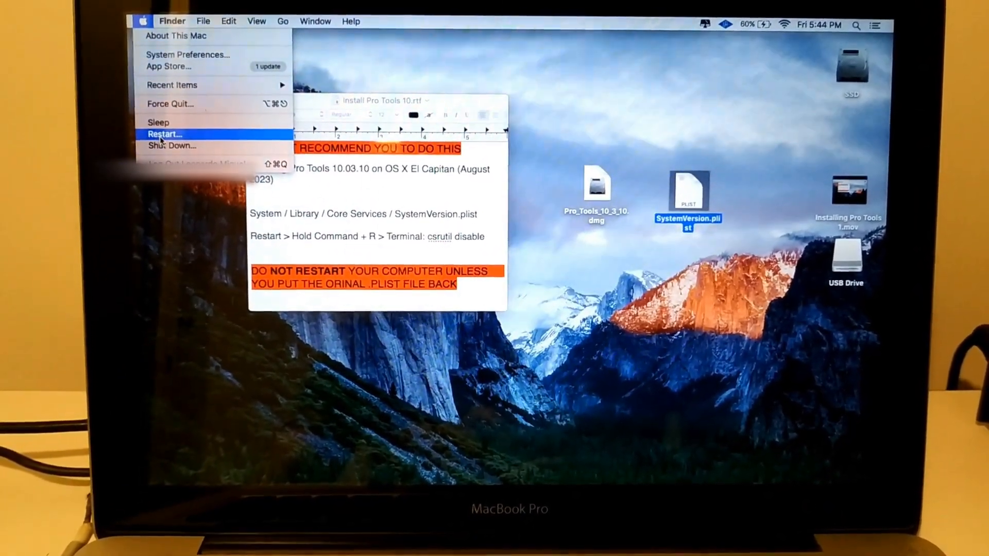
pyautogui.click(165, 135)
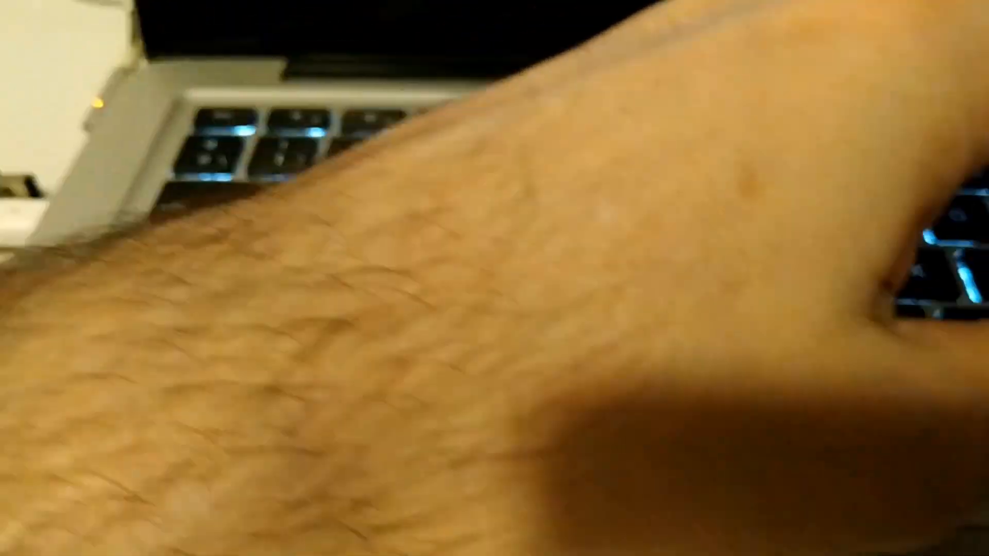
pyautogui.press('Return')
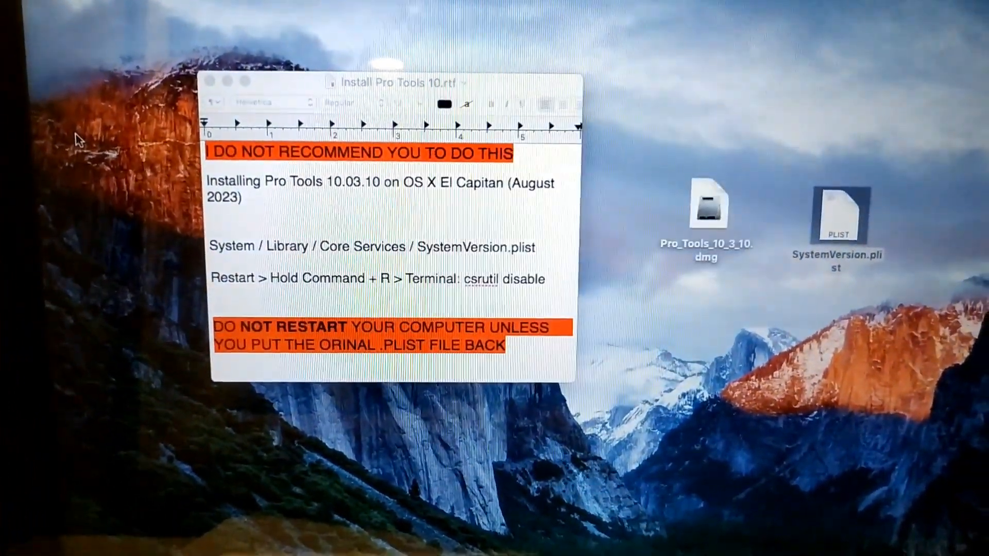